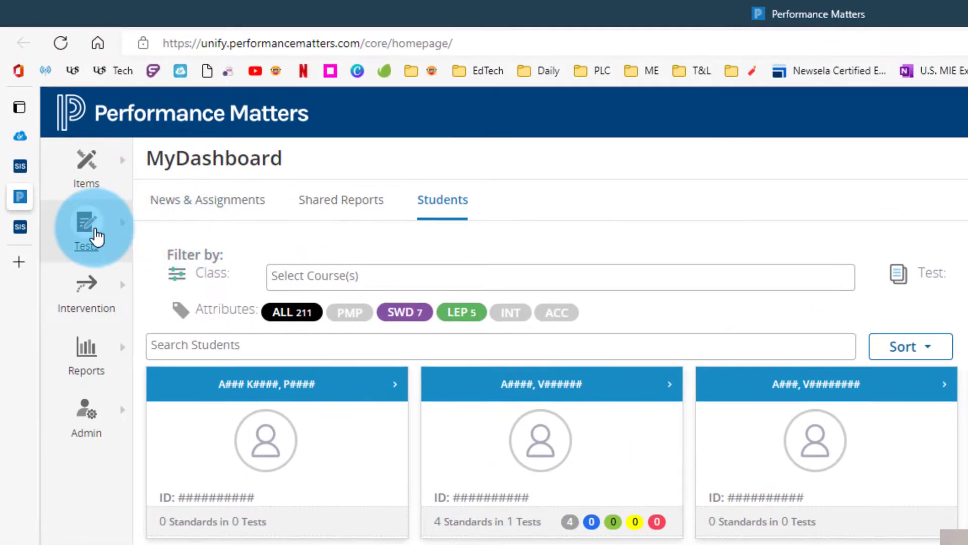
- Go to the Test Center and open the Online / Paper Based release settings for Test Trapper 3
click(95, 238)
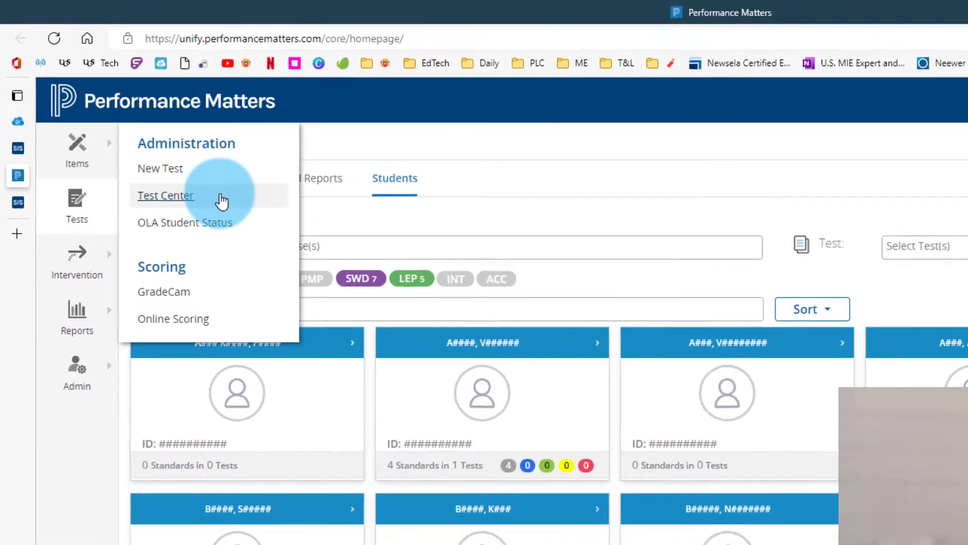
click(221, 201)
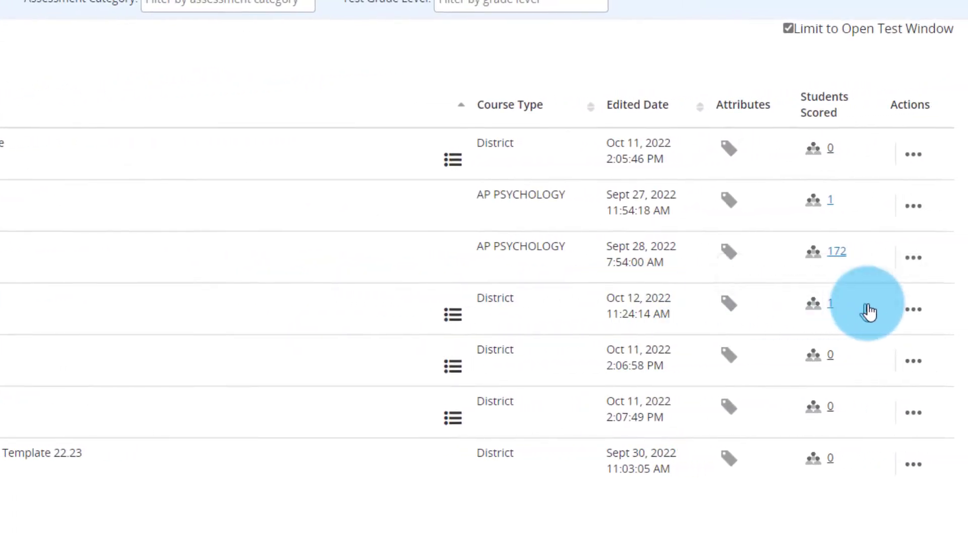
click(915, 311)
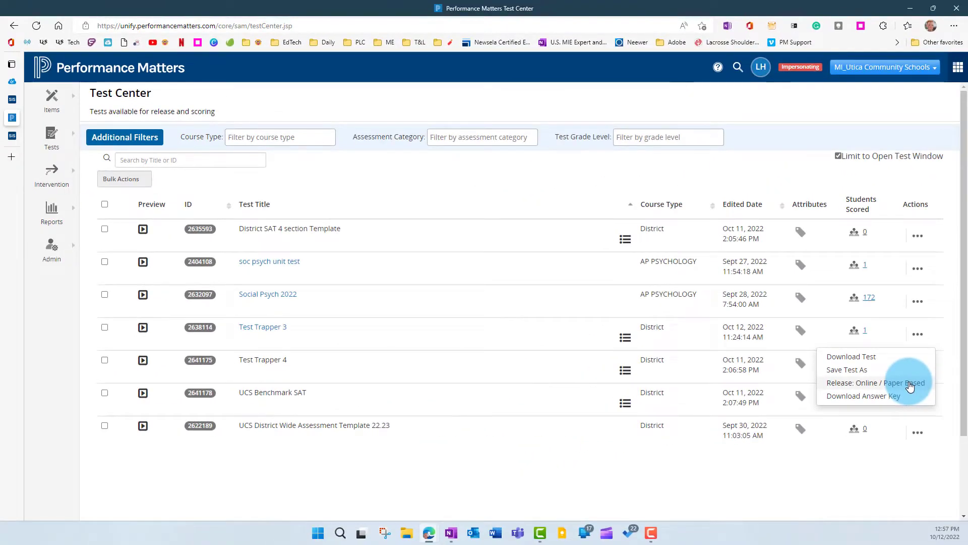
click(825, 359)
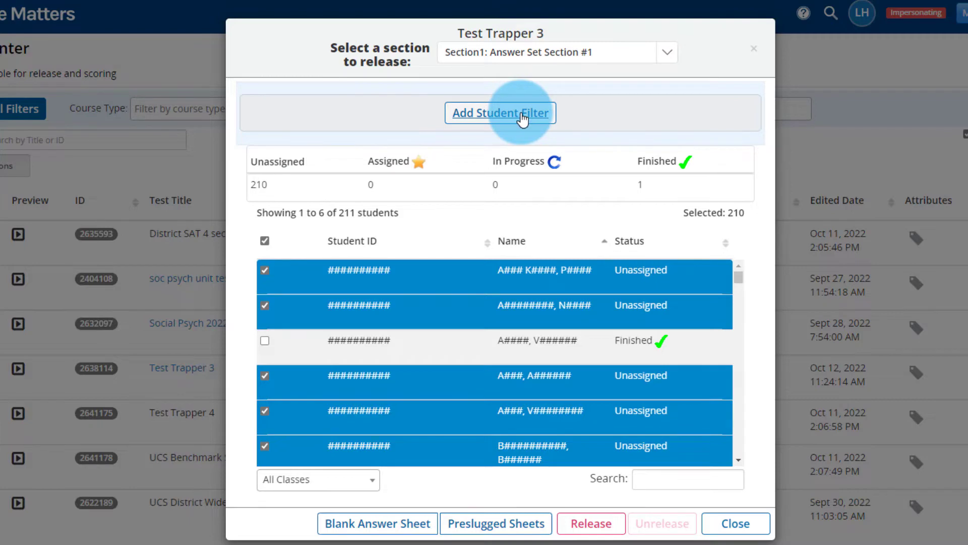
- Add a geographical student filter that searches for the teacher by last name and selects that teacher
click(523, 119)
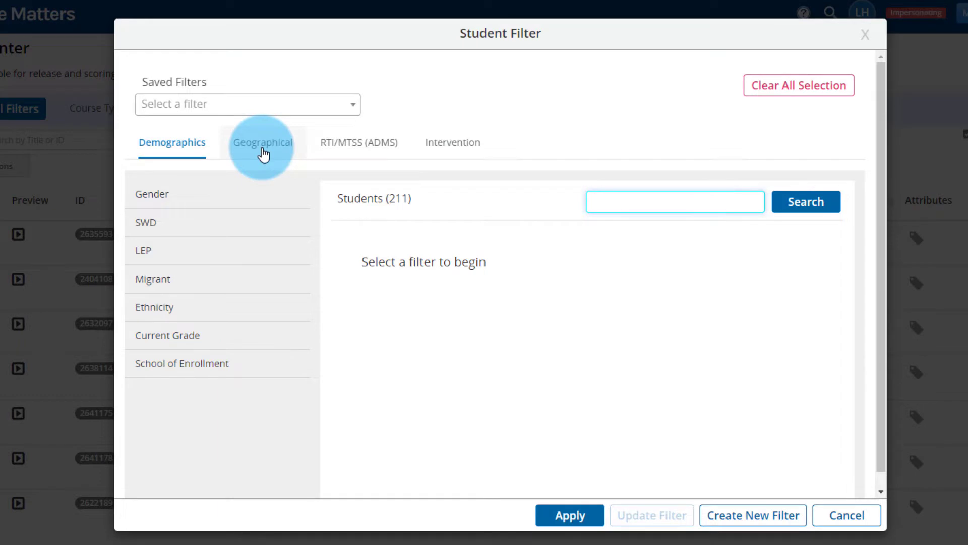
click(262, 151)
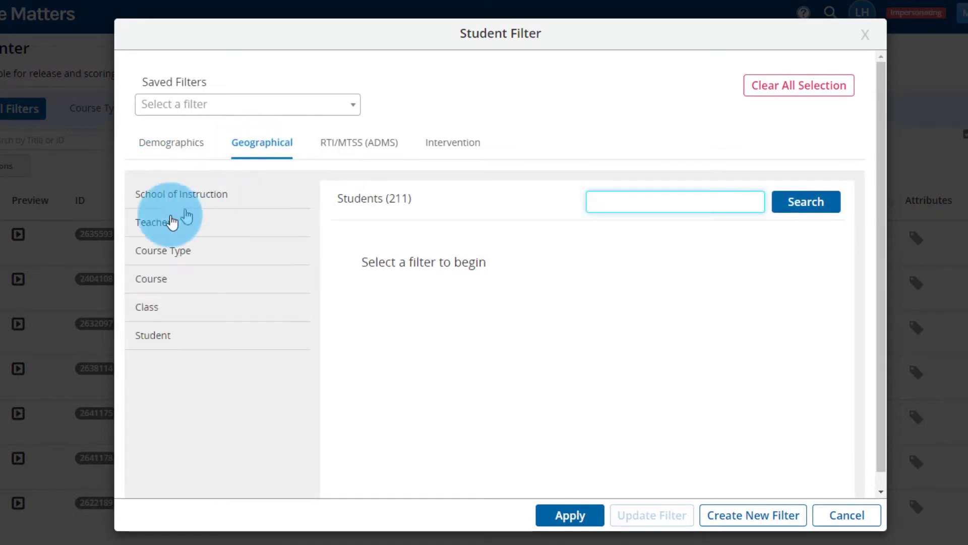
click(173, 230)
click(660, 195)
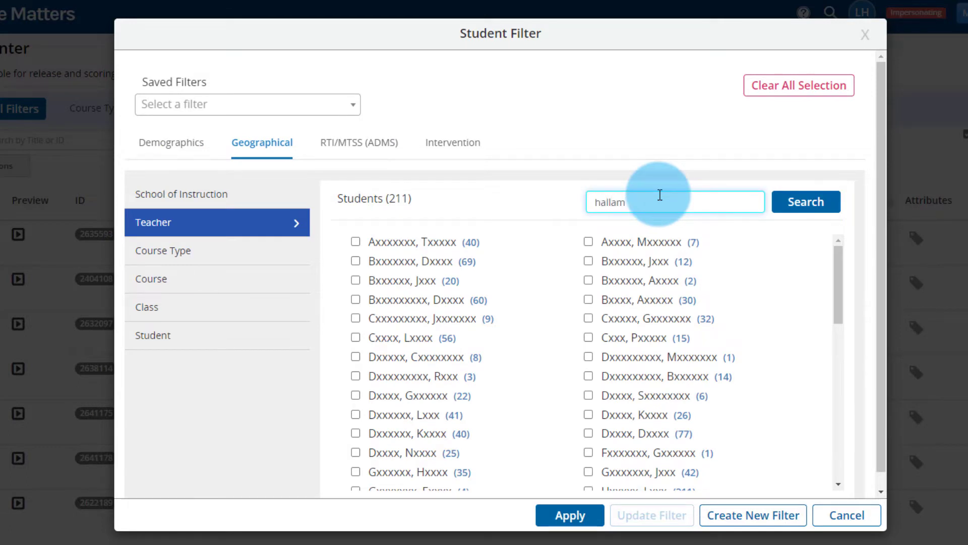
key(Return)
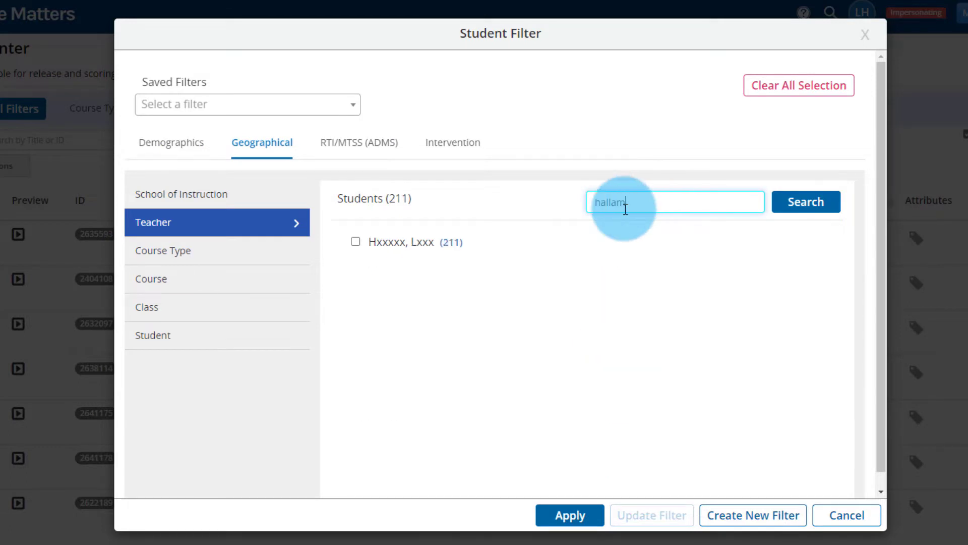
click(356, 242)
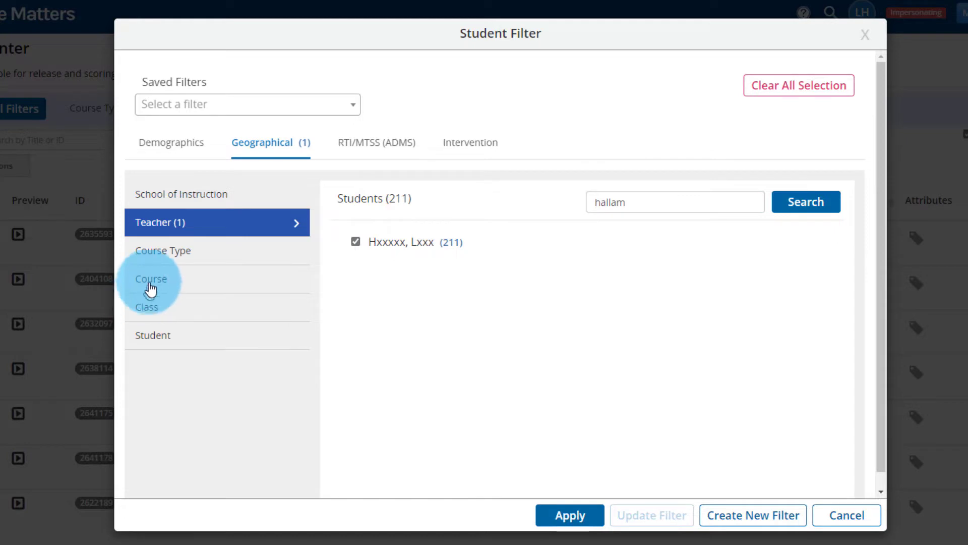
- Limit the student filter to the class AP PSYCHOLOGY - S1 1 and apply it
click(151, 287)
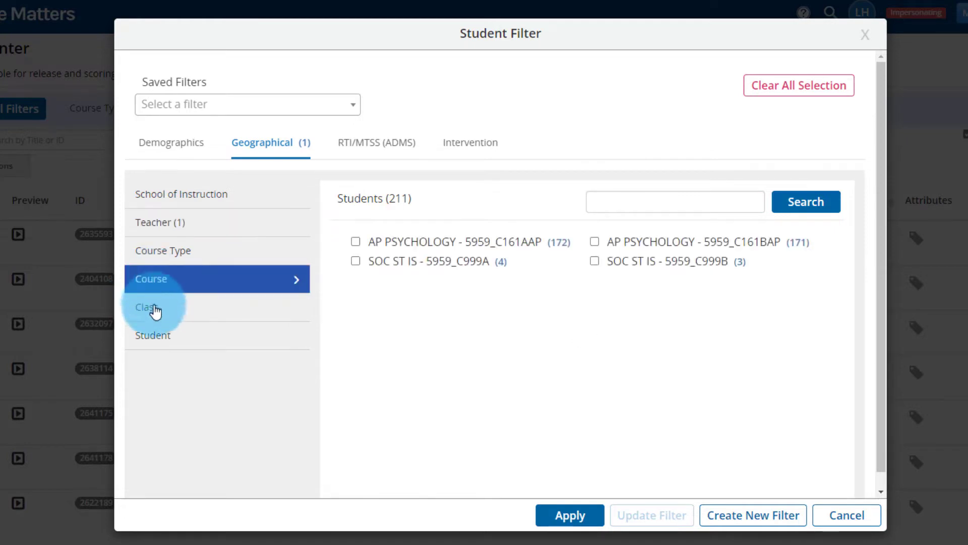
click(154, 308)
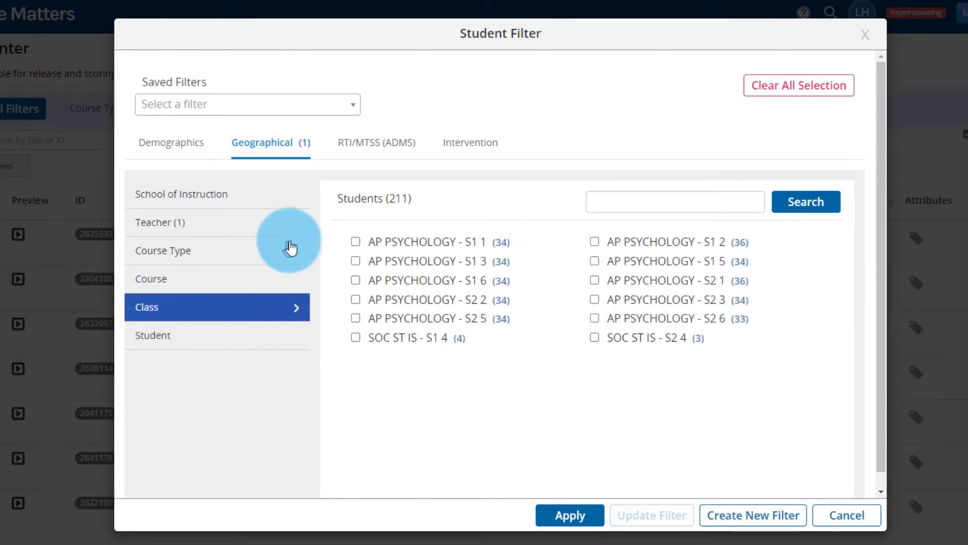
click(356, 243)
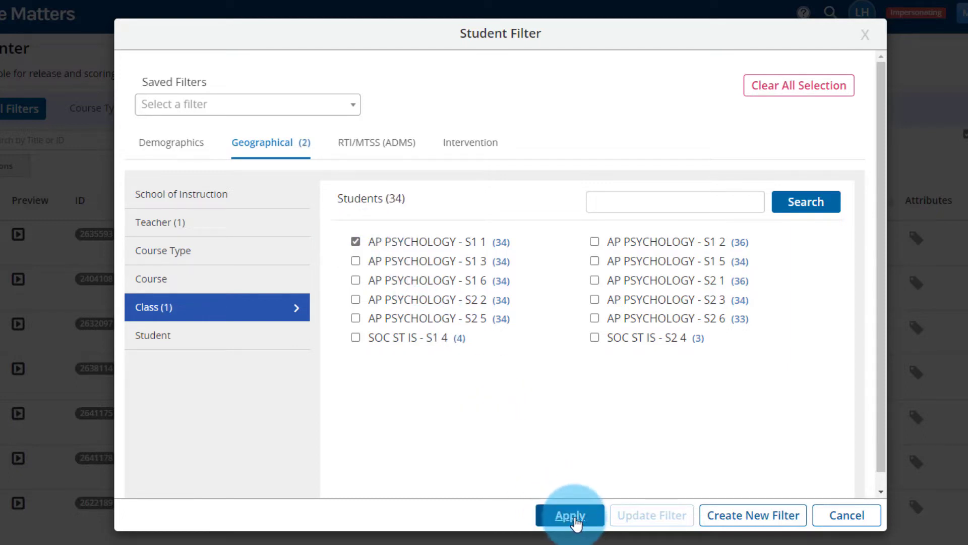
click(570, 515)
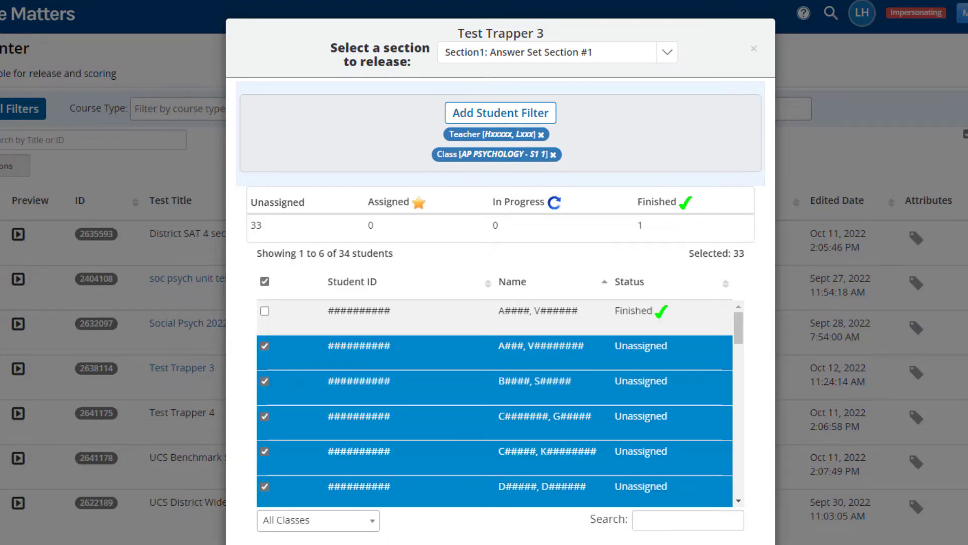
- Release Section1: Answer Set Section #1 of Test Trapper 3 to the selected students and open the section list
click(238, 254)
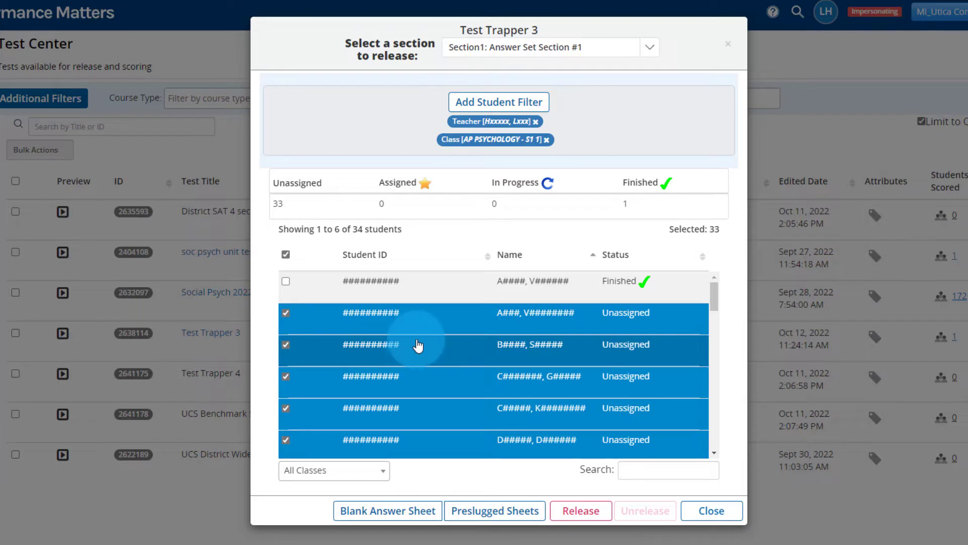
click(581, 511)
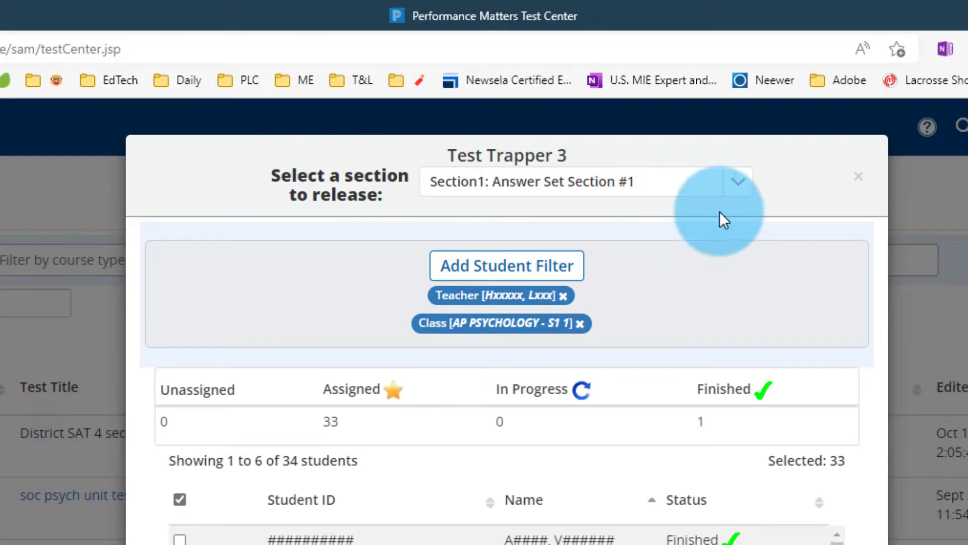
click(743, 180)
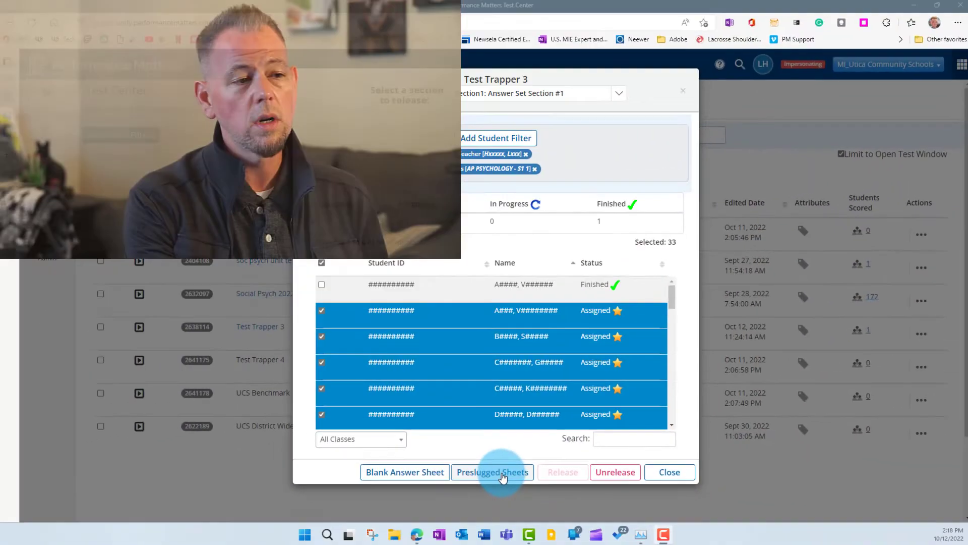
- Download the preslugged answer sheets for the selected students and open the PDF to review the first sheet
click(503, 475)
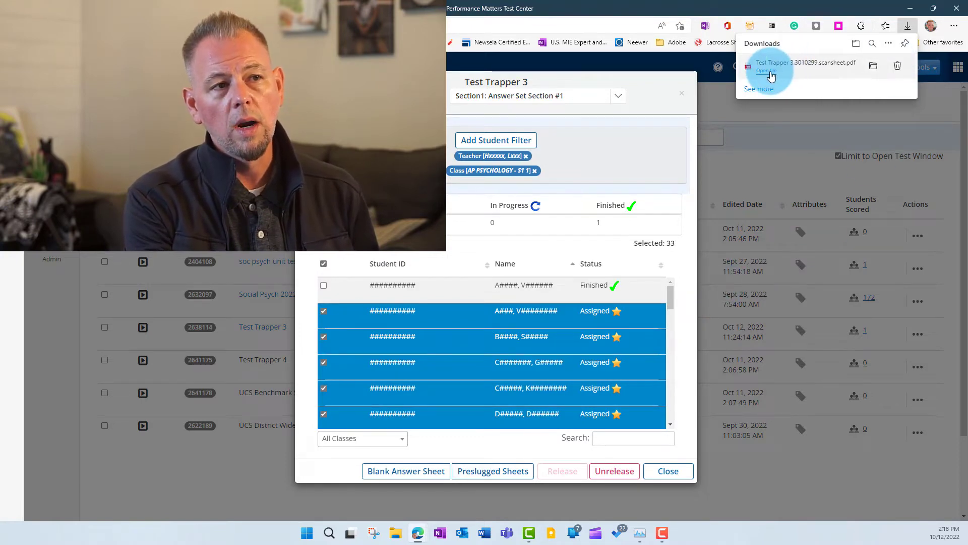
click(768, 71)
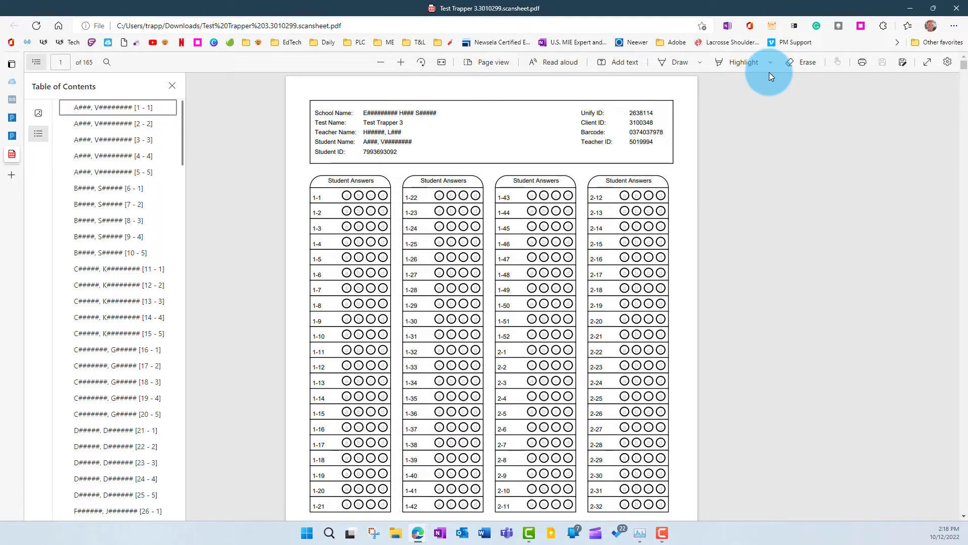
scroll(631, 190, down, 2)
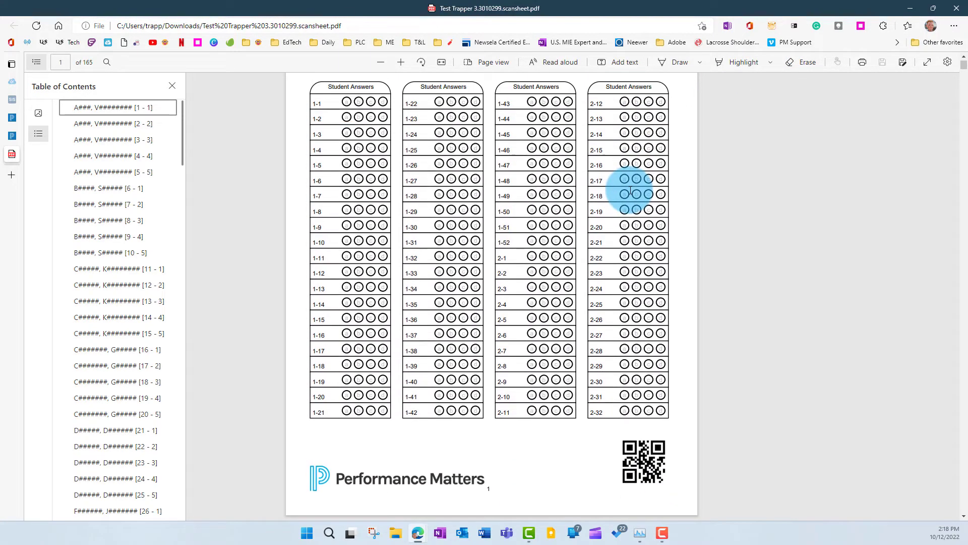
scroll(631, 190, up, 1)
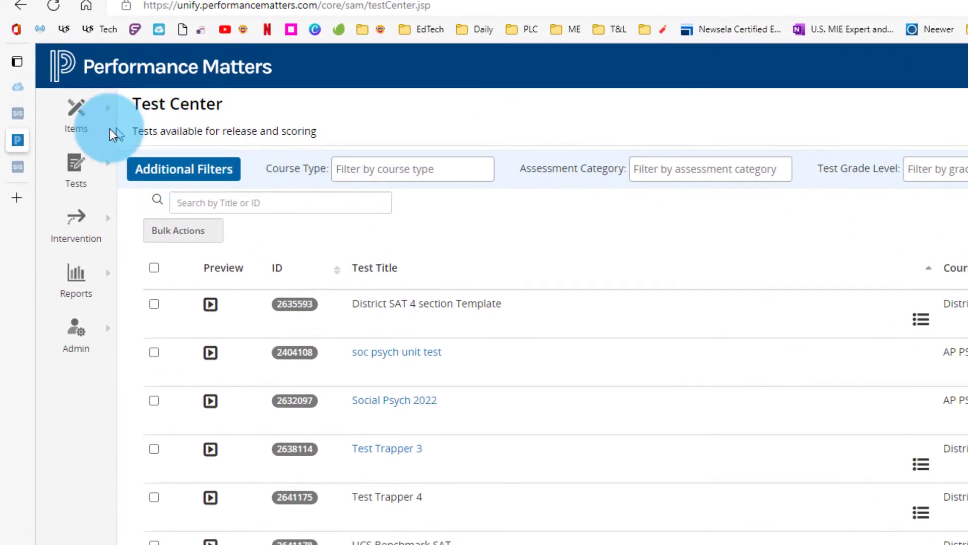
- Go to OLA Student Status and choose Test Trapper 3 Section 2 as the assessment
click(66, 178)
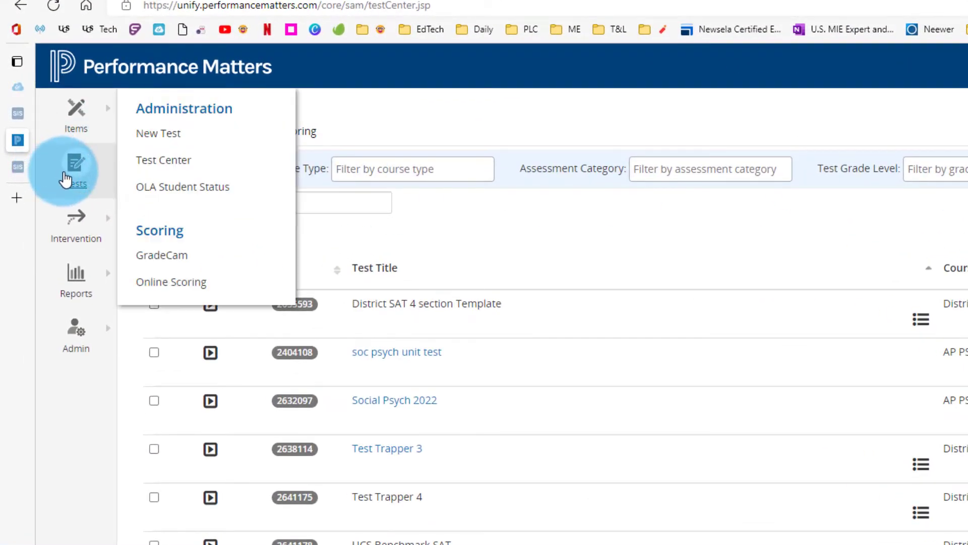
click(241, 196)
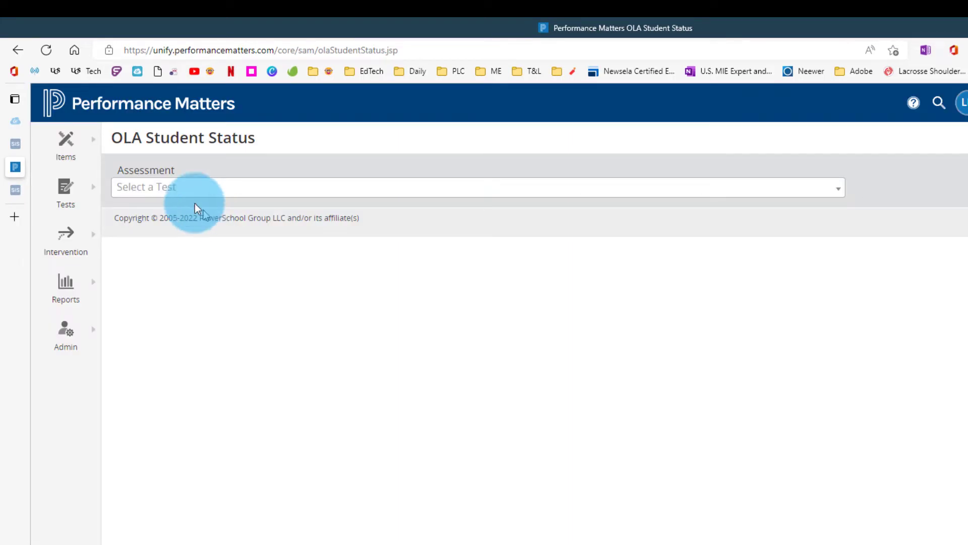
click(162, 188)
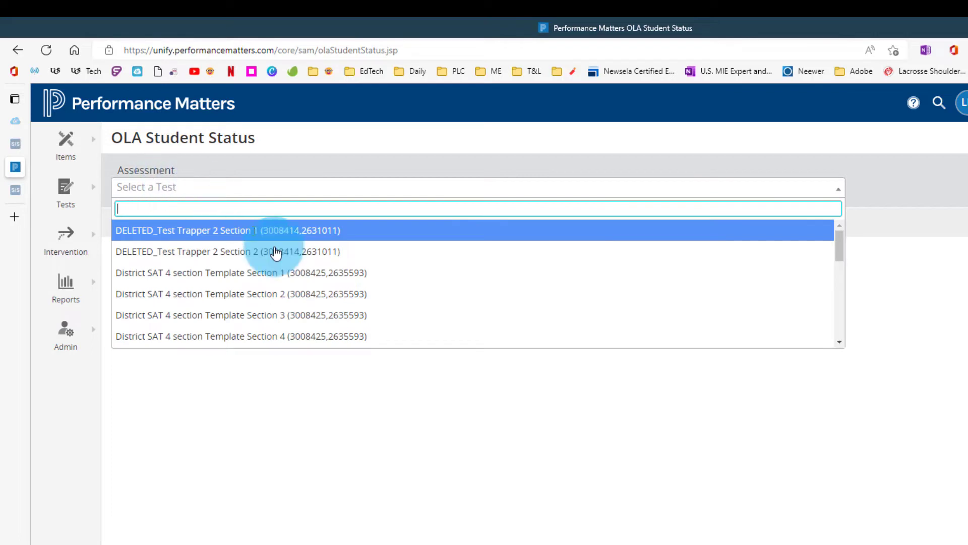
scroll(320, 275, down, 2)
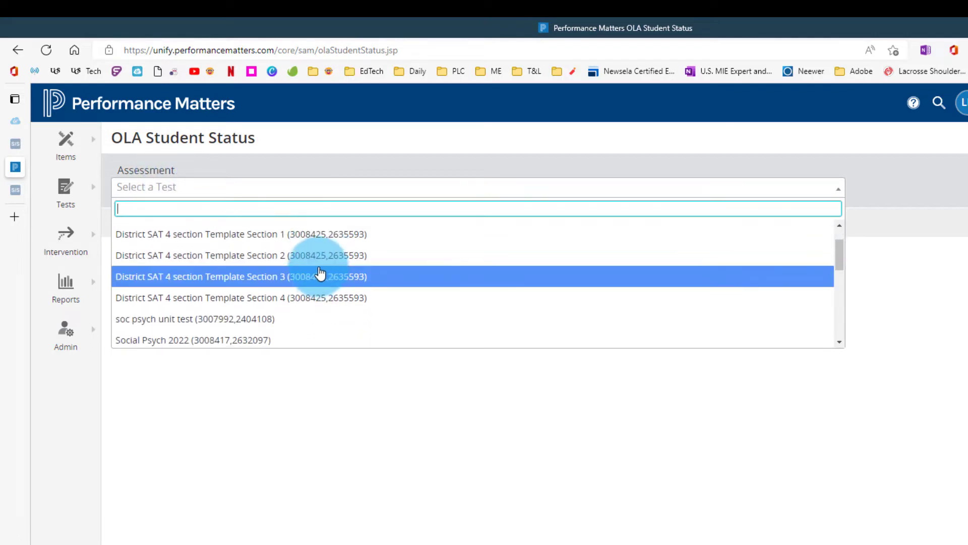
scroll(316, 265, down, 4)
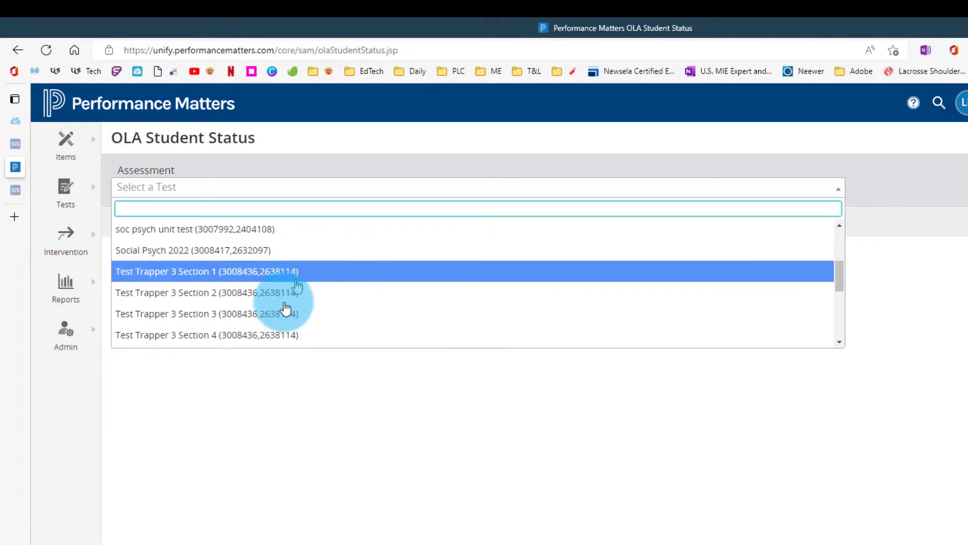
click(252, 292)
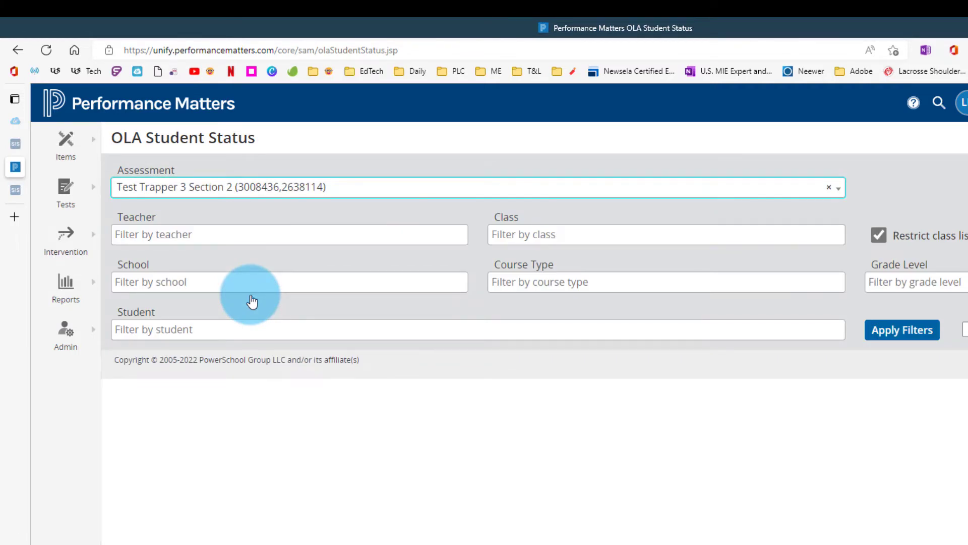
- Filter the student status by the teacher and the class AP PSYCHOLOGY - S1 1, and apply the filters
click(241, 235)
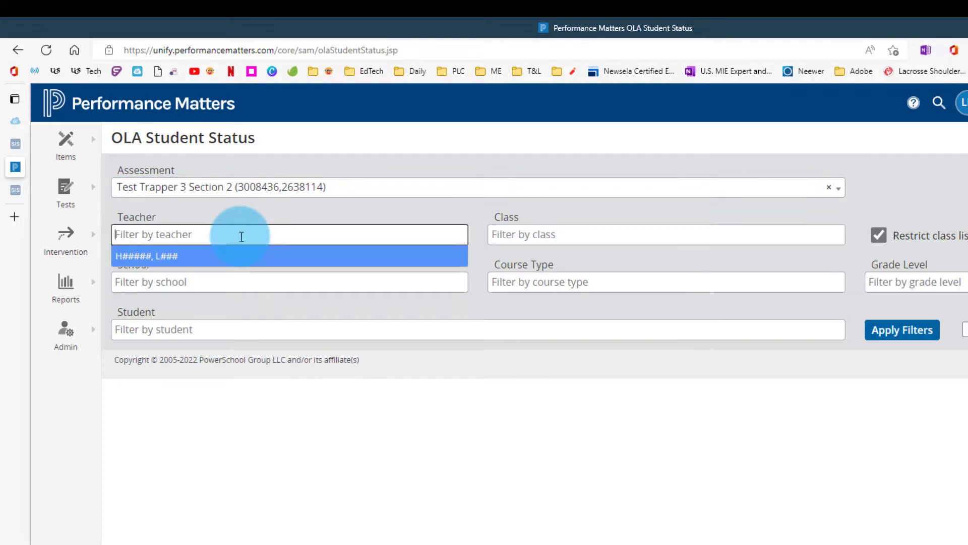
click(205, 256)
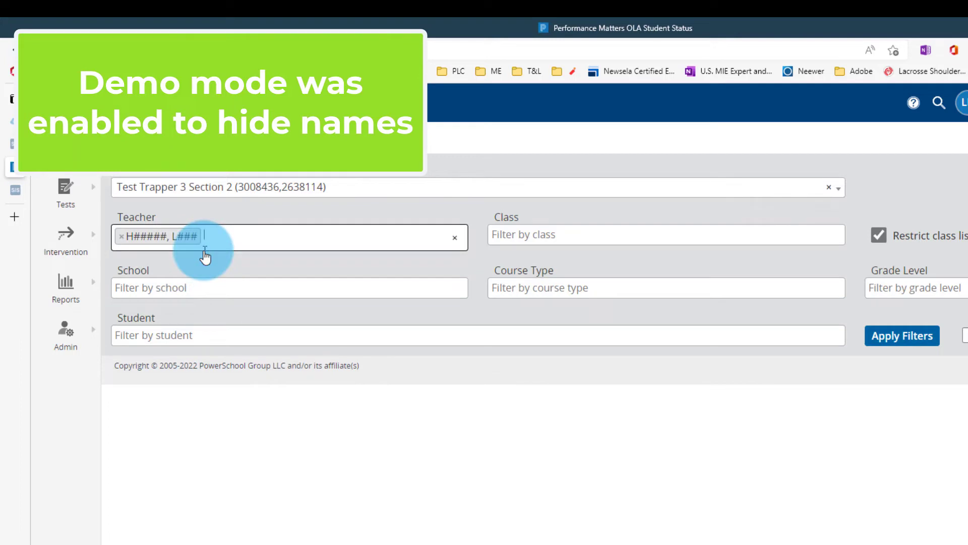
click(592, 233)
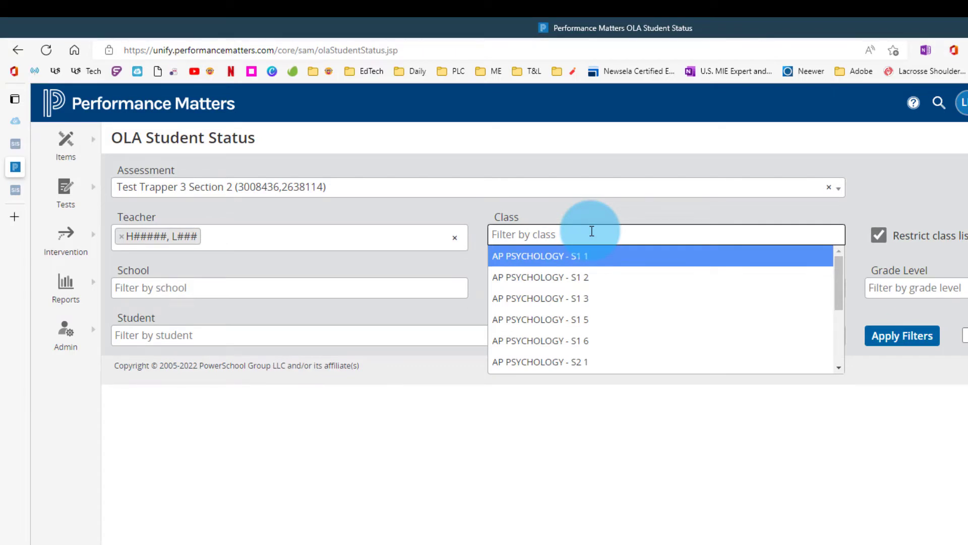
click(567, 257)
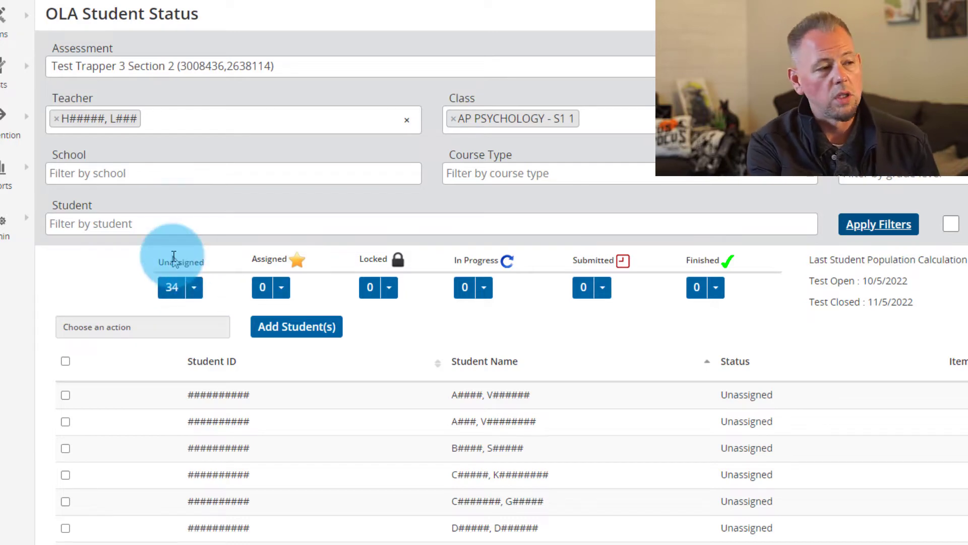
scroll(101, 276, down, 1)
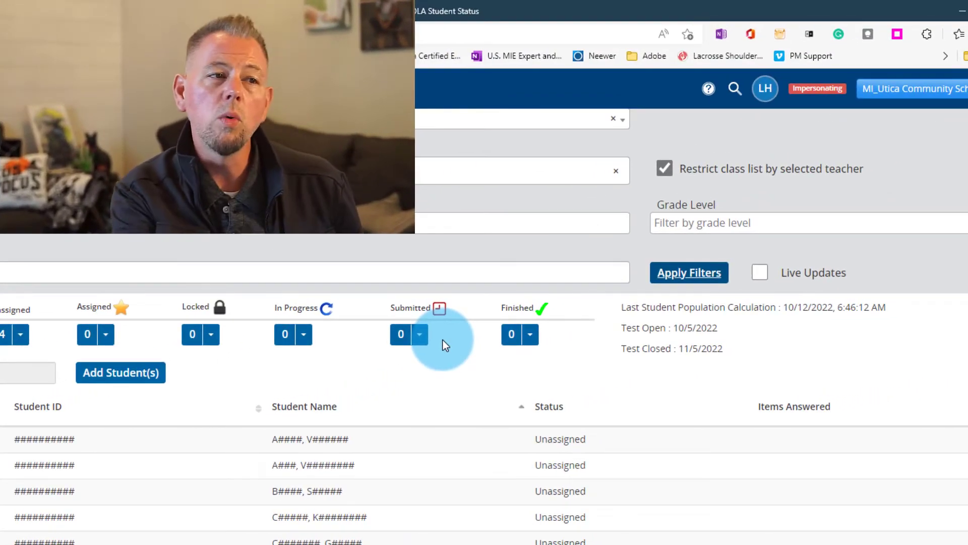
- Turn on Live Updates for the filtered class and release all unassigned students to OLA
click(759, 275)
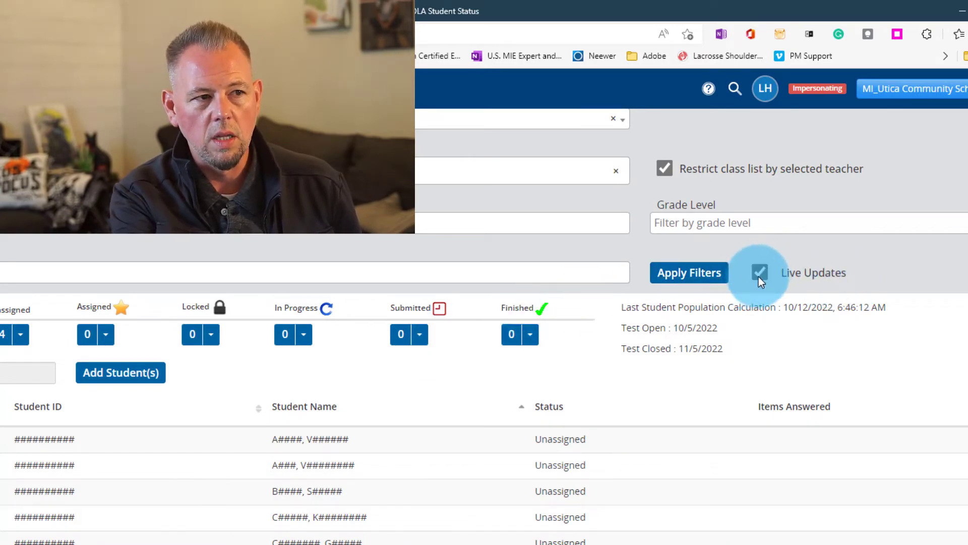
click(708, 277)
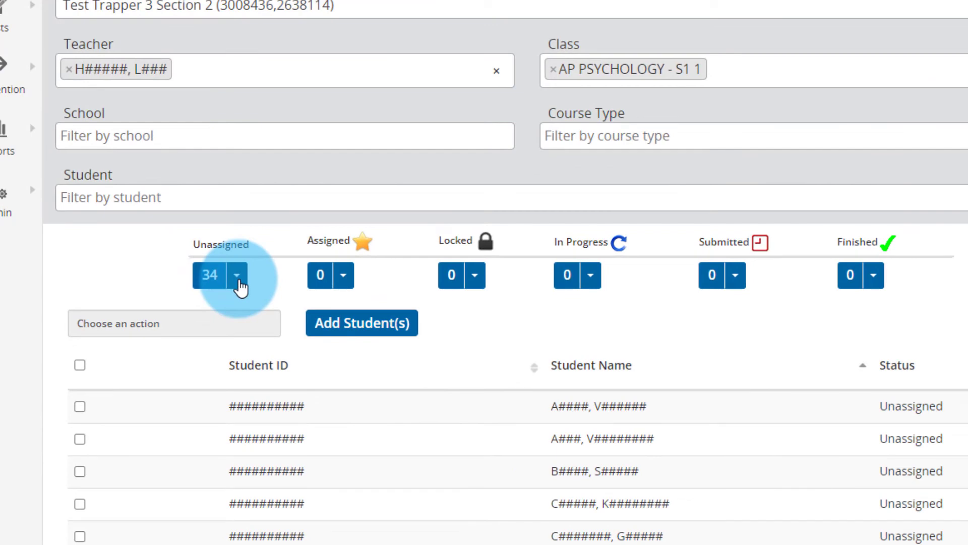
click(237, 277)
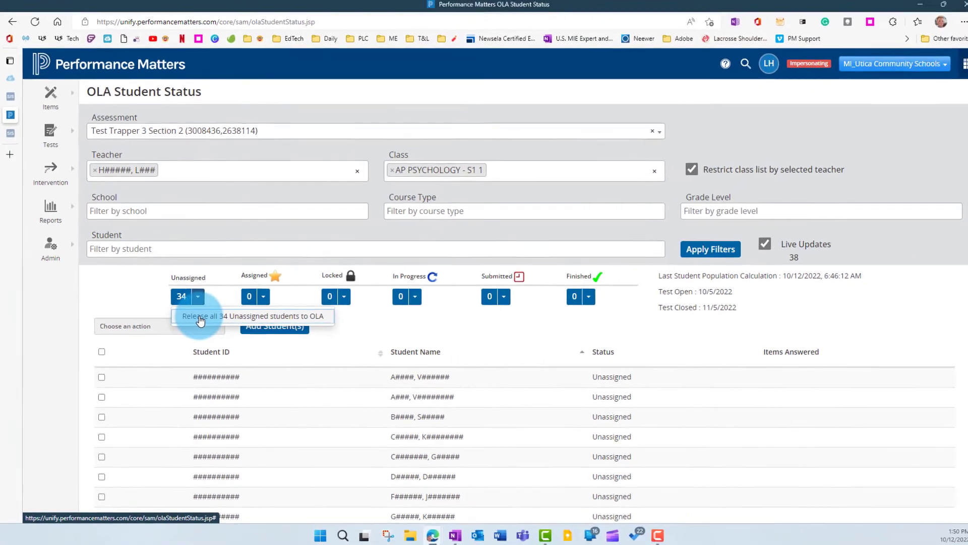
click(200, 316)
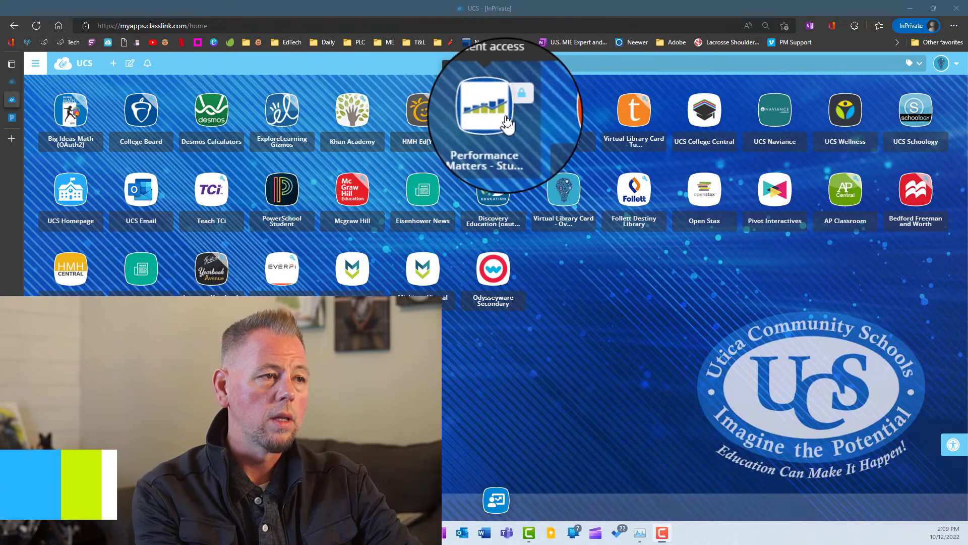
- Open the student Performance Matters app from ClassLink and start the Test Trapper 3 Section 2 test
click(507, 121)
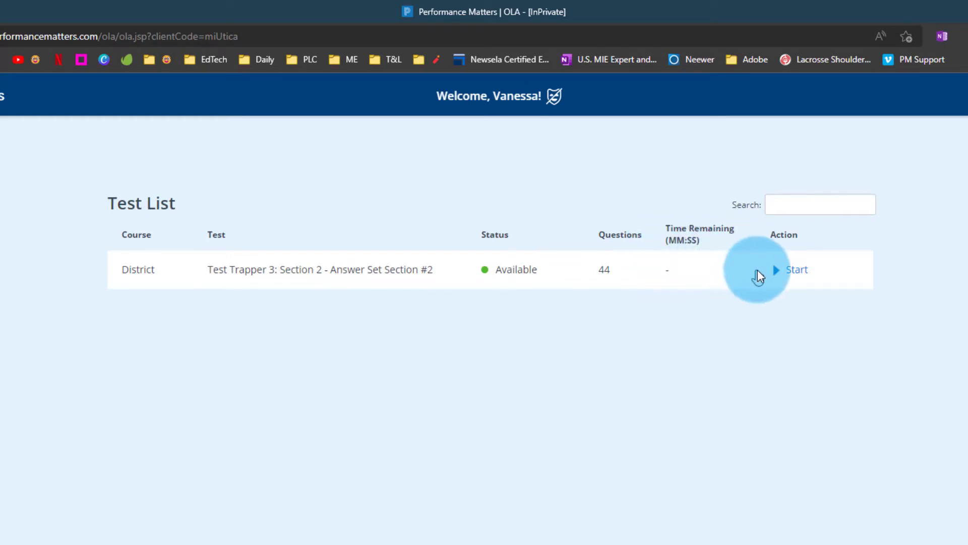
click(779, 277)
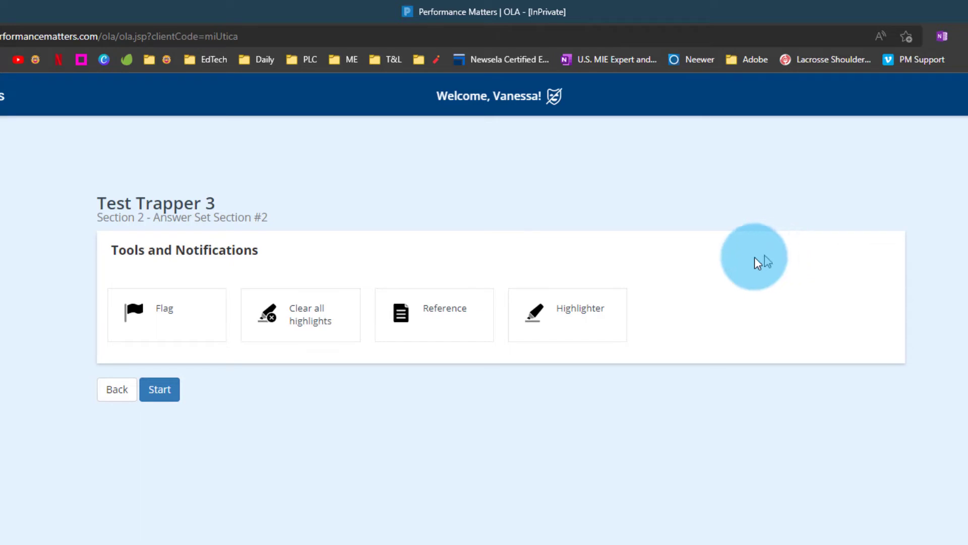
click(159, 388)
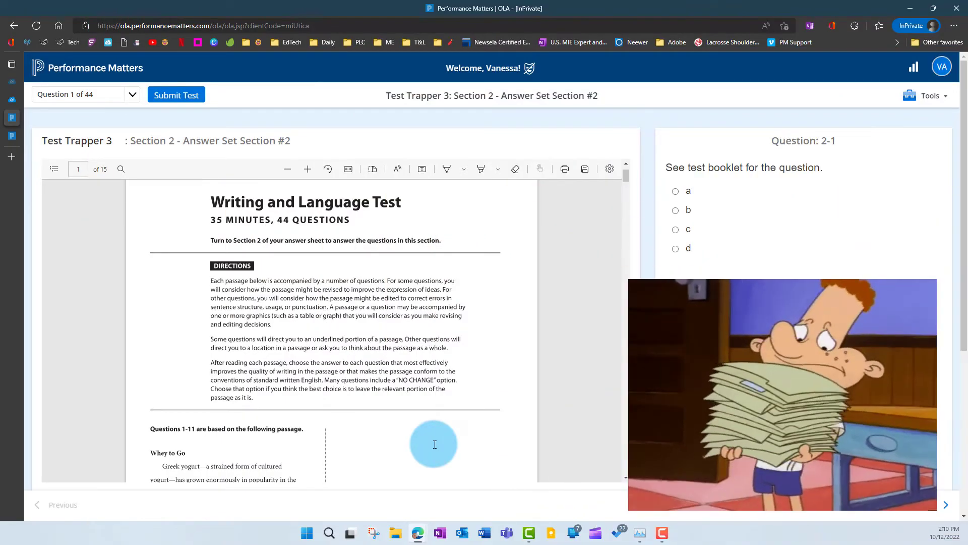
- Turn on the test's Highlighter tool, then highlight and select answer b for question 2-1
scroll(437, 444, down, 10)
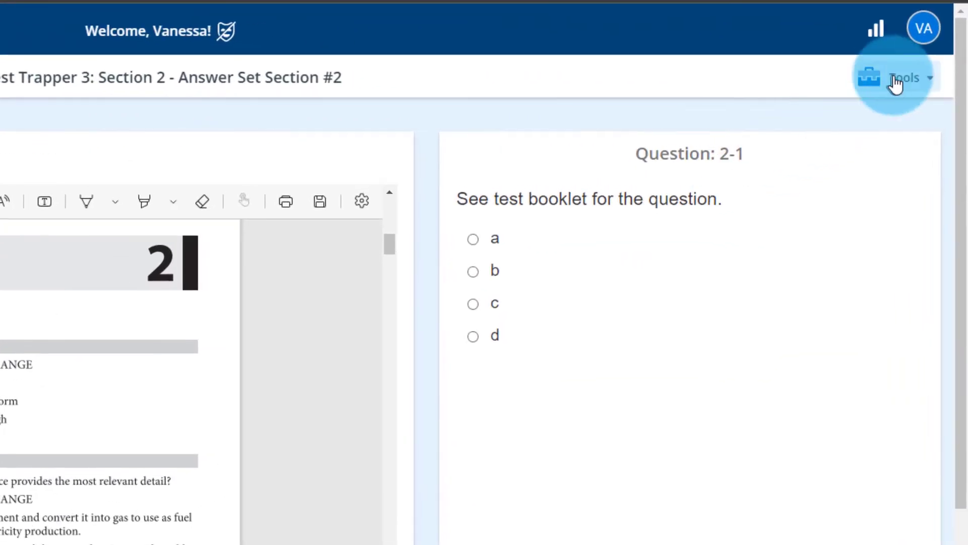
click(896, 83)
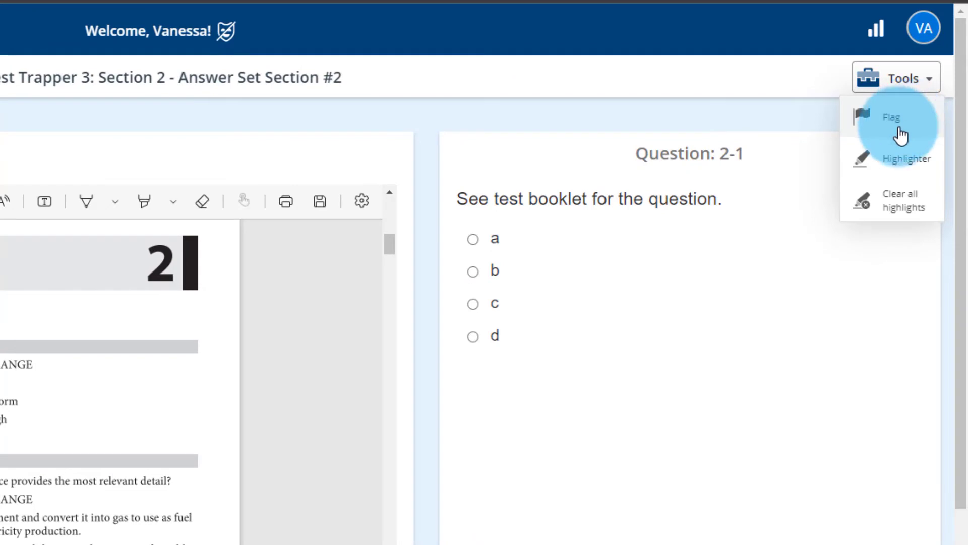
click(900, 160)
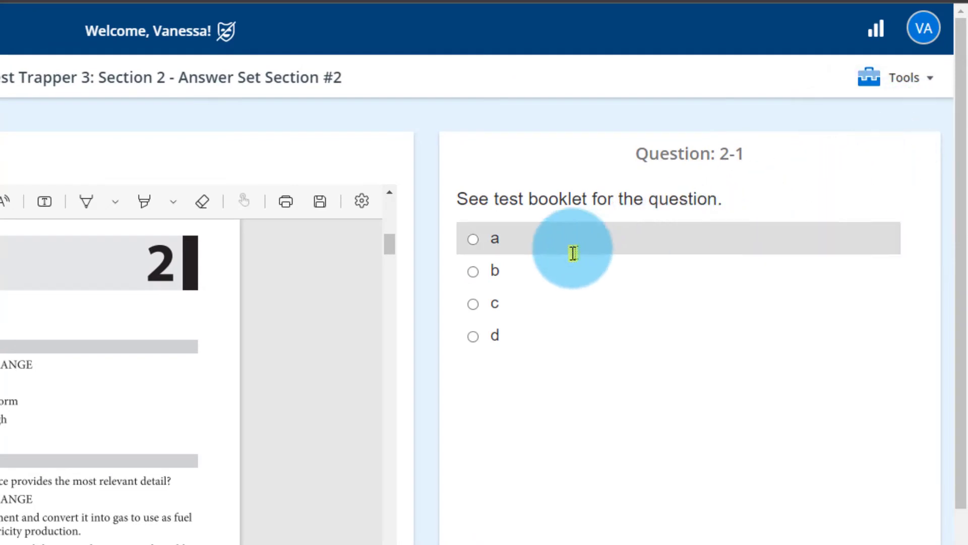
click(553, 272)
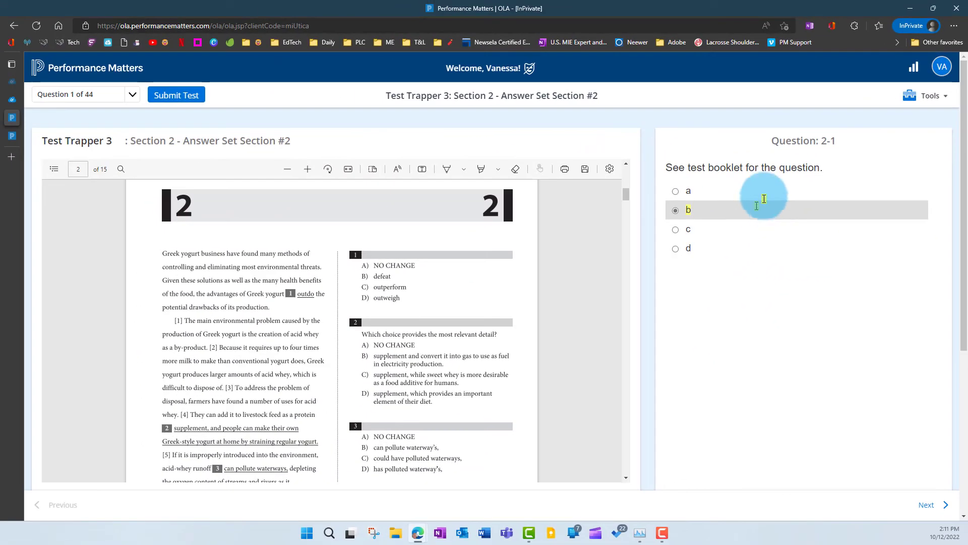
- Highlight in yellow the booklet passage from "controlling and eliminating" through "production of Greek yogurt is the"
click(482, 169)
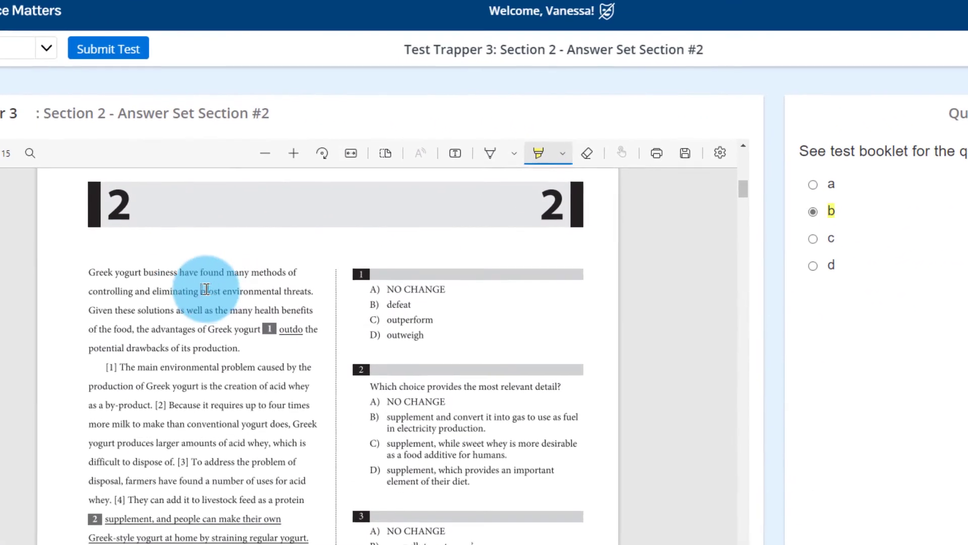
drag(230, 259, 260, 309)
drag(223, 351, 222, 387)
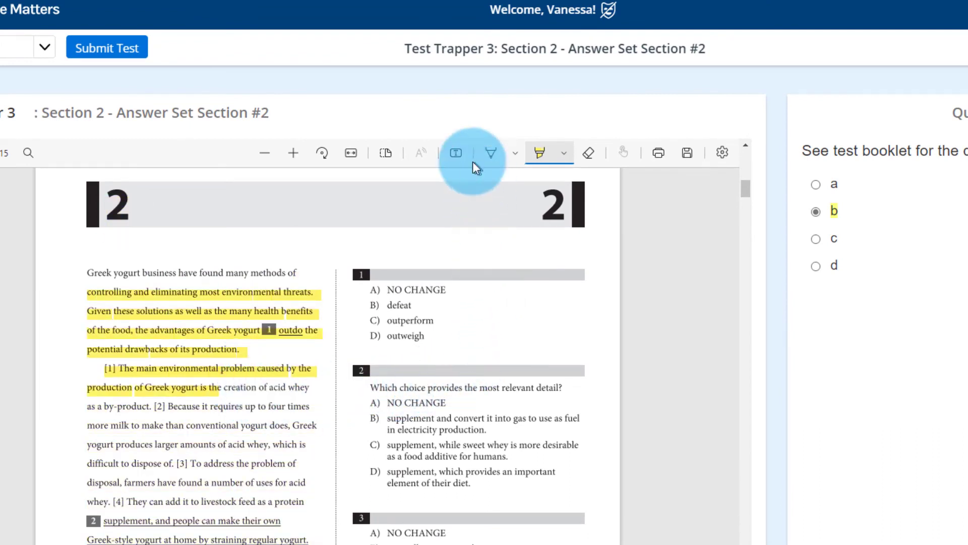
- Try an empty text box above booklet question 1, and draw freehand circles over question 2 with the pen
click(456, 152)
click(442, 256)
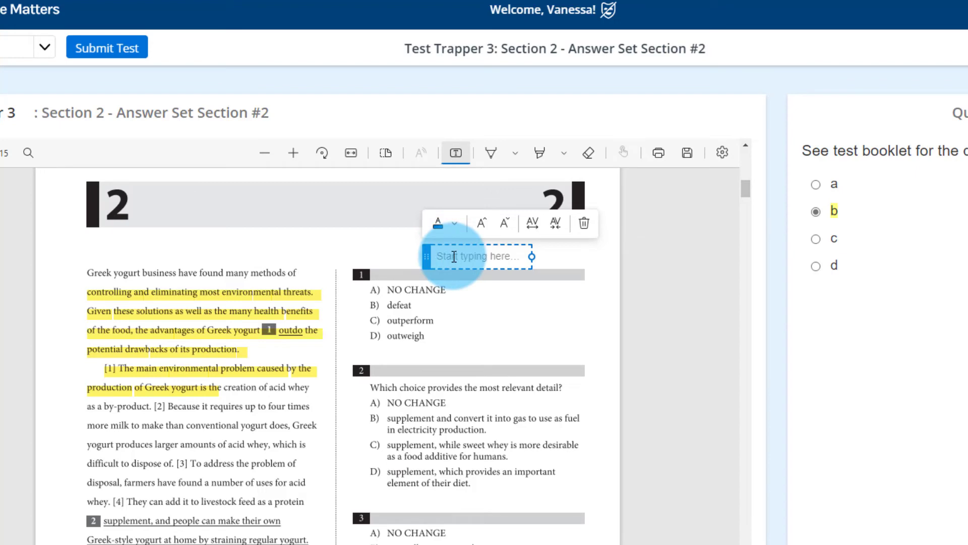
click(490, 152)
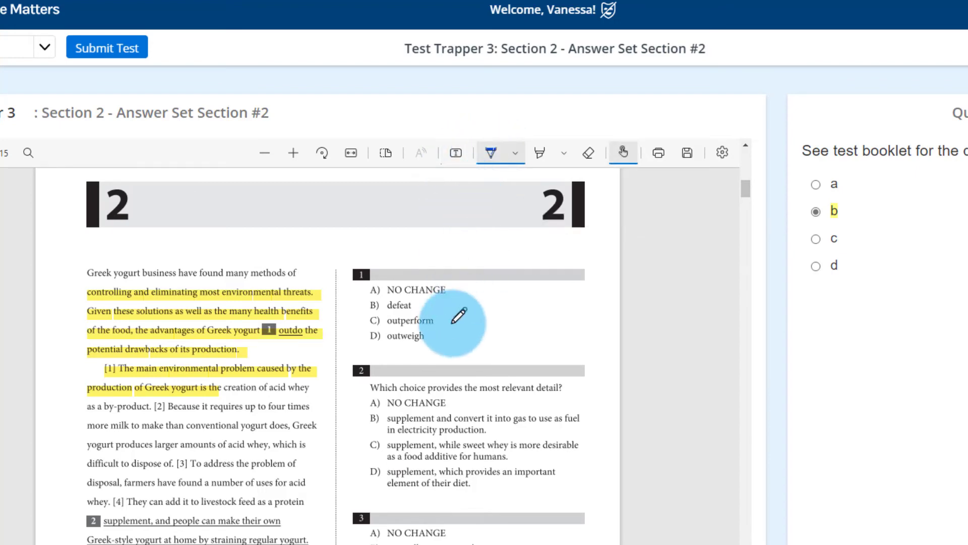
mouse_move(457, 318)
mouse_down()
mouse_move(460, 422)
mouse_move(389, 372)
mouse_move(467, 318)
mouse_move(456, 445)
mouse_up()
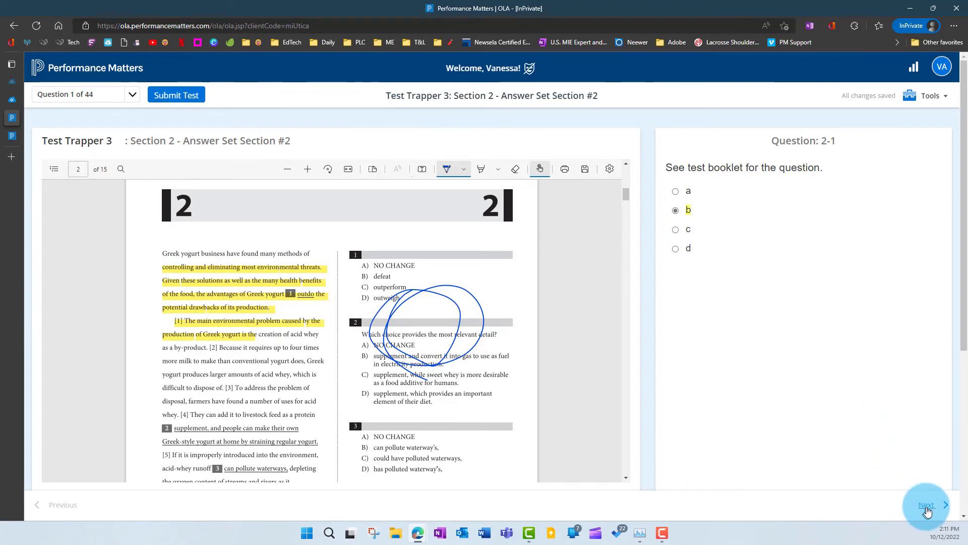
- Advance to question 2-2, circle choice B of question 2 in the booklet, and select answer b
click(927, 506)
click(927, 506)
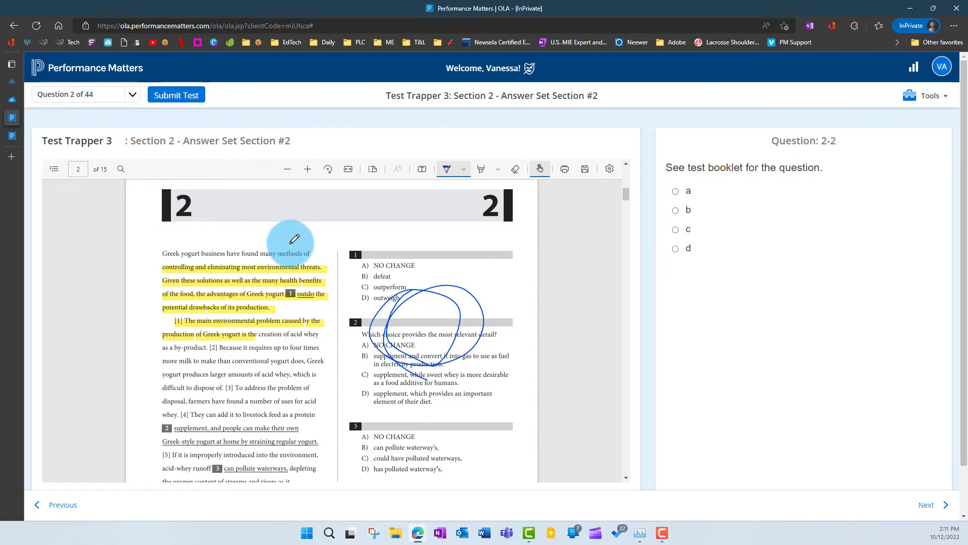
scroll(294, 238, down, 1)
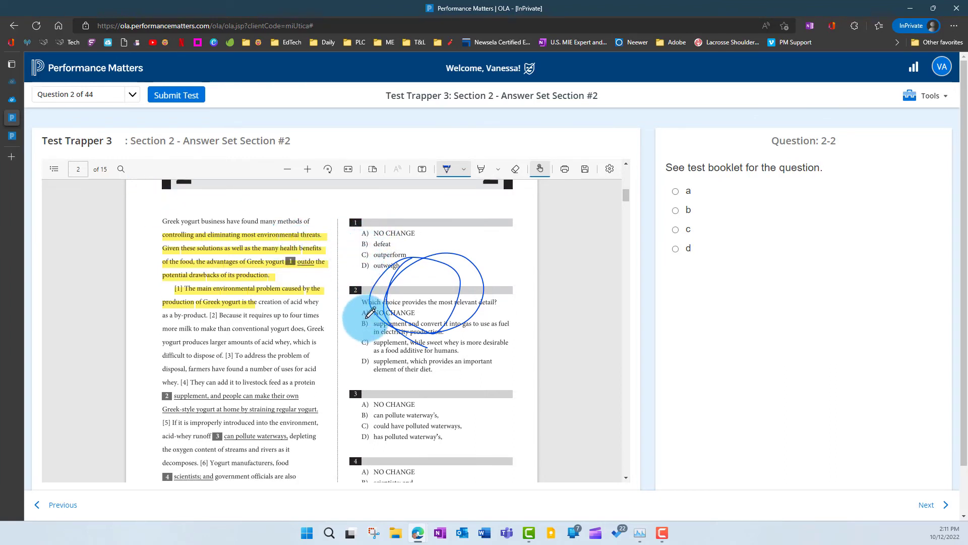
mouse_move(370, 313)
mouse_down()
mouse_move(364, 328)
mouse_move(374, 319)
mouse_up()
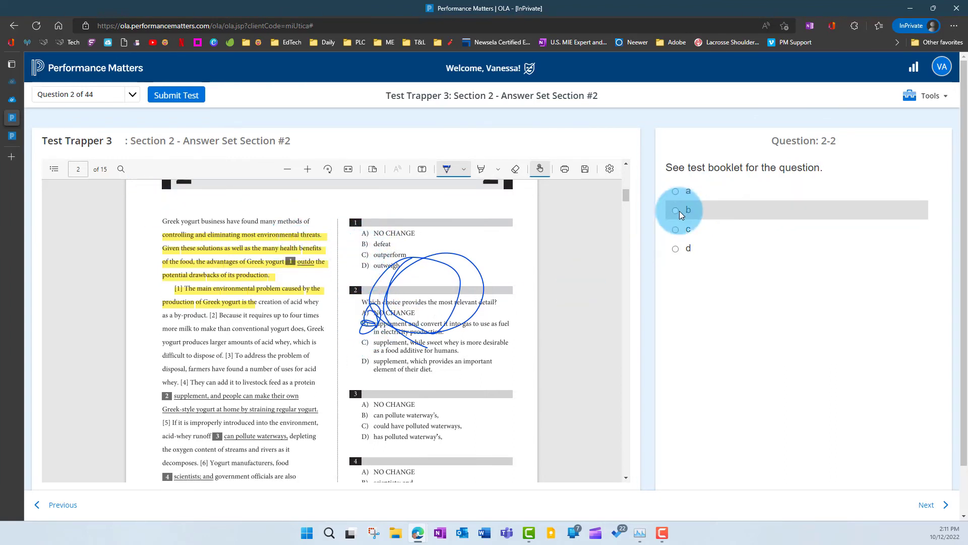
click(676, 210)
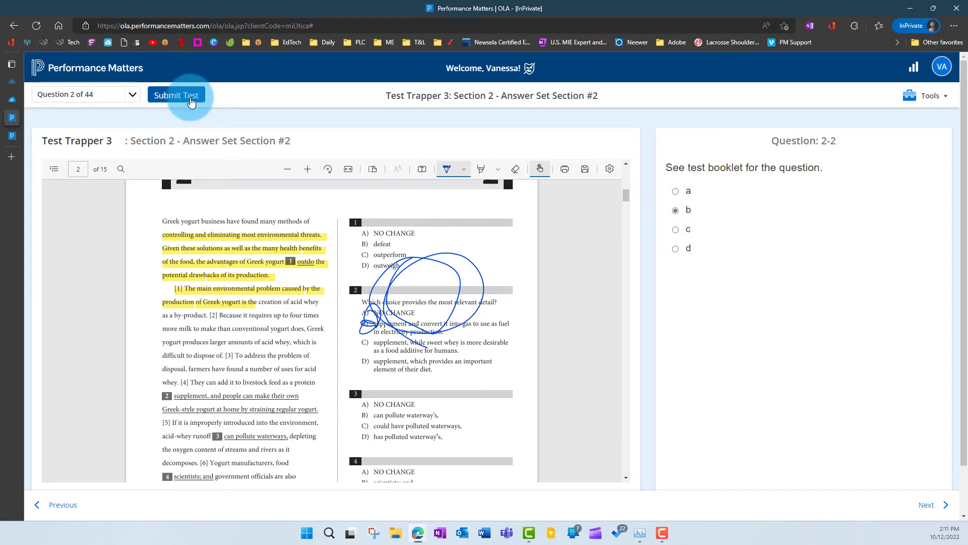
- Check the question list for answered items and submit the test for scoring
click(133, 94)
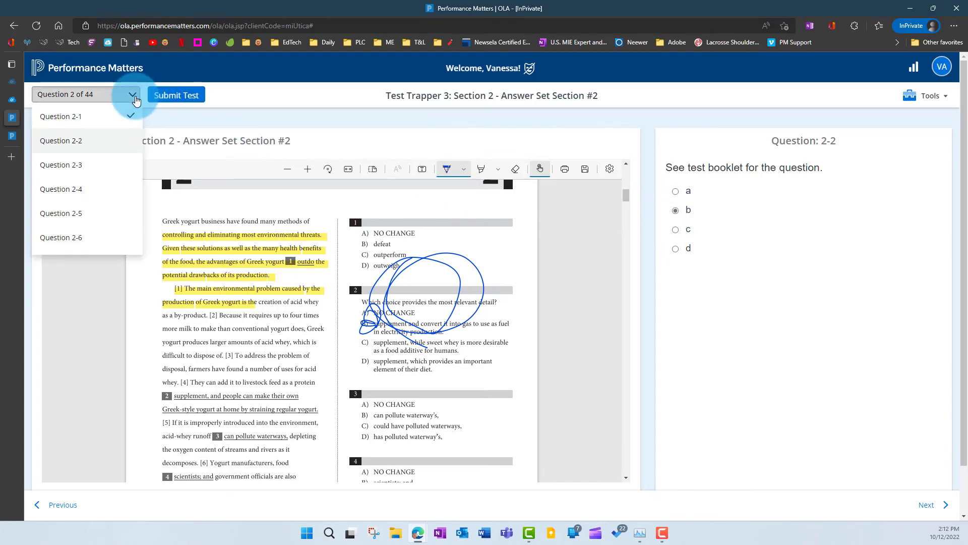
scroll(98, 191, down, 1)
scroll(98, 198, up, 1)
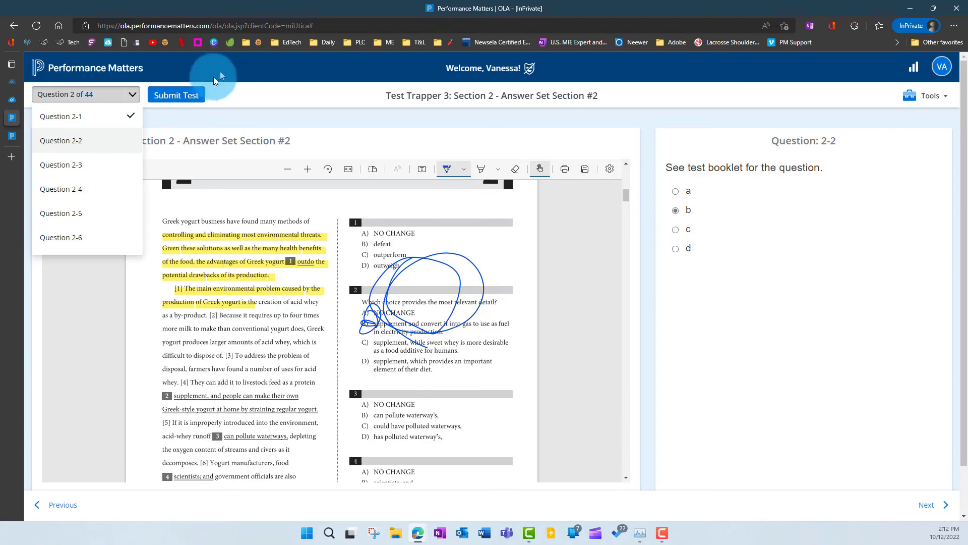
click(188, 97)
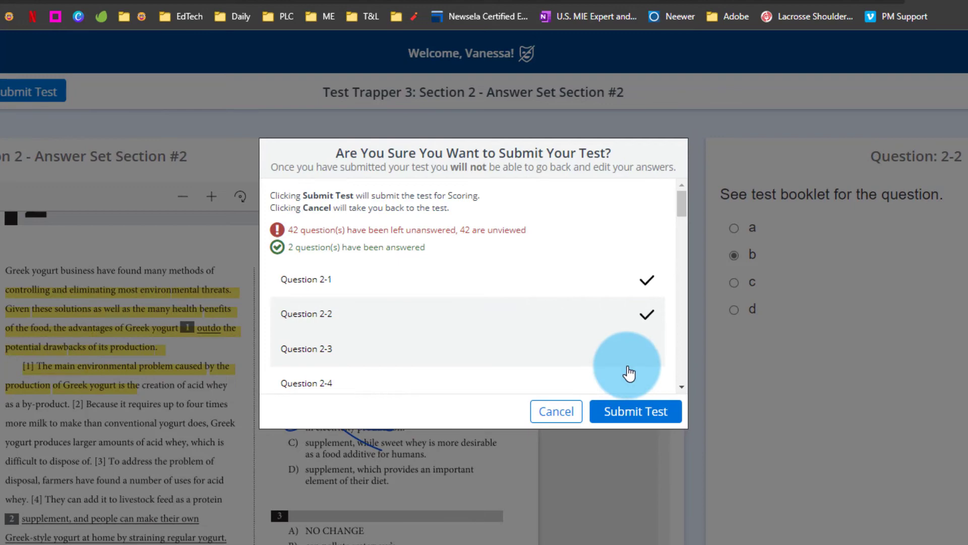
click(636, 414)
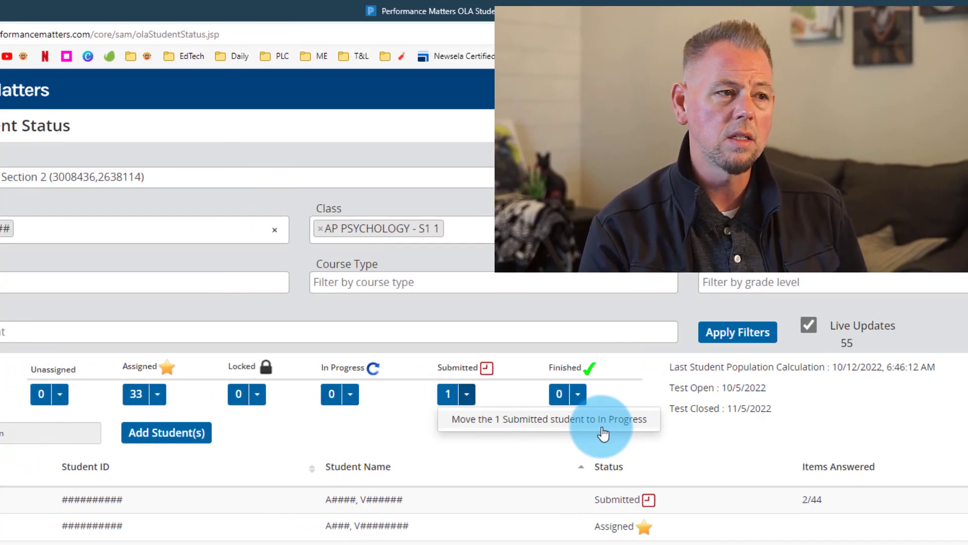
- Switch back to OLA Student Status and examine the actions available for Locked and In Progress students
click(257, 395)
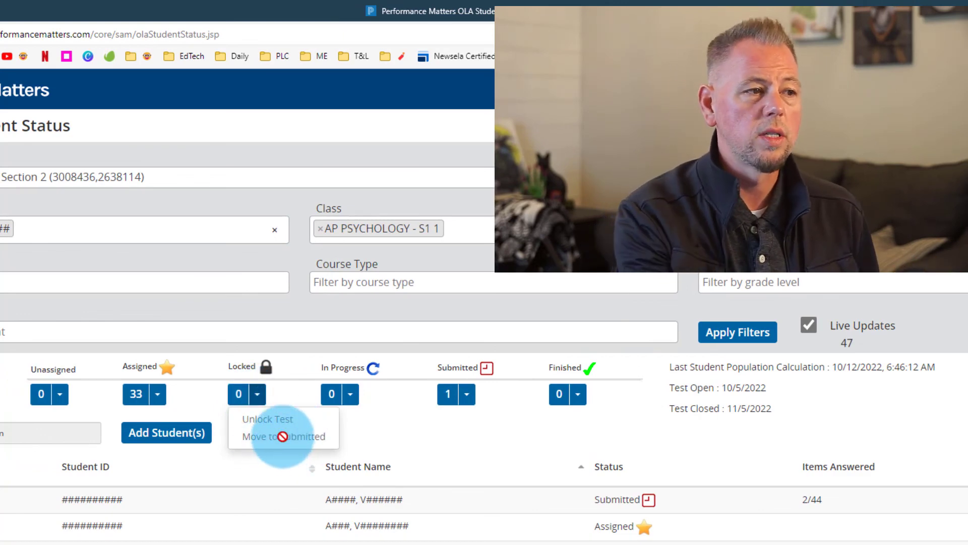
click(351, 399)
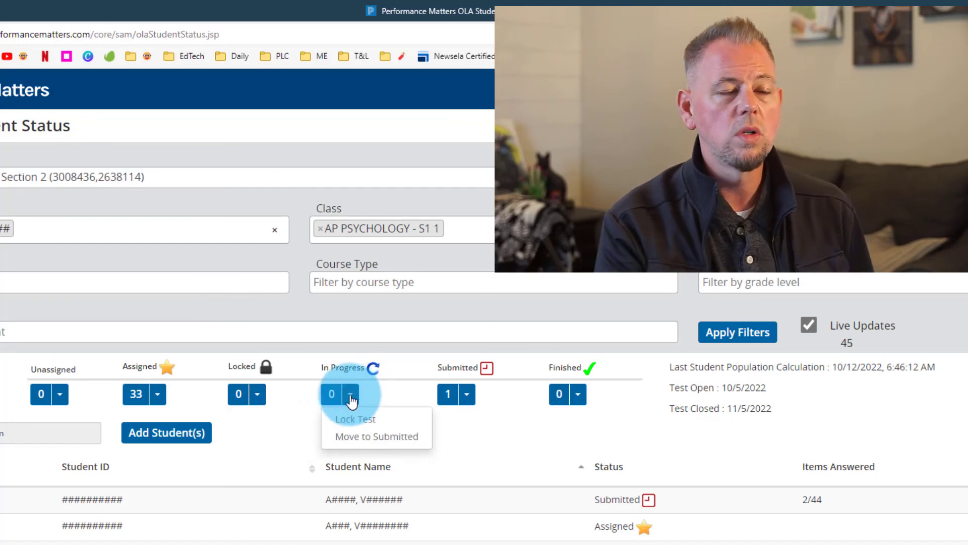